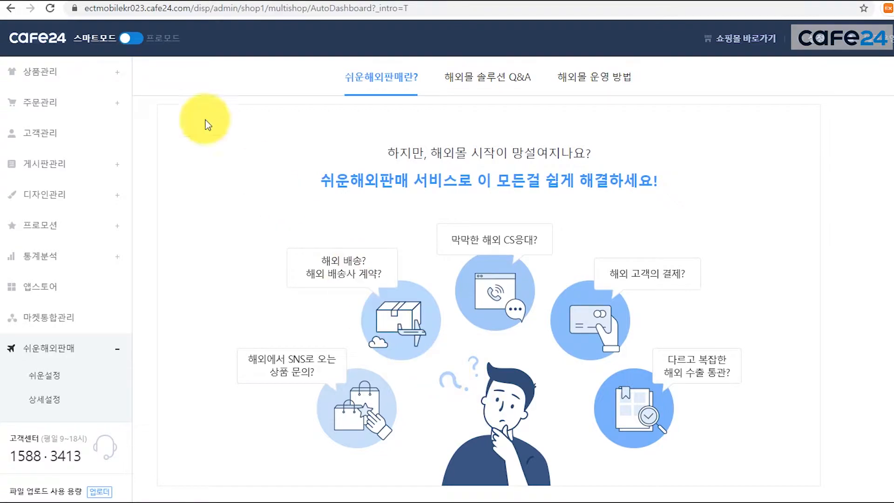
Start the easy overseas sales setup and proceed with the English, Chinese and Japanese malls and Cafe24's recommended settings selected
{"action": "left_click", "coordinate": [142, 1]}
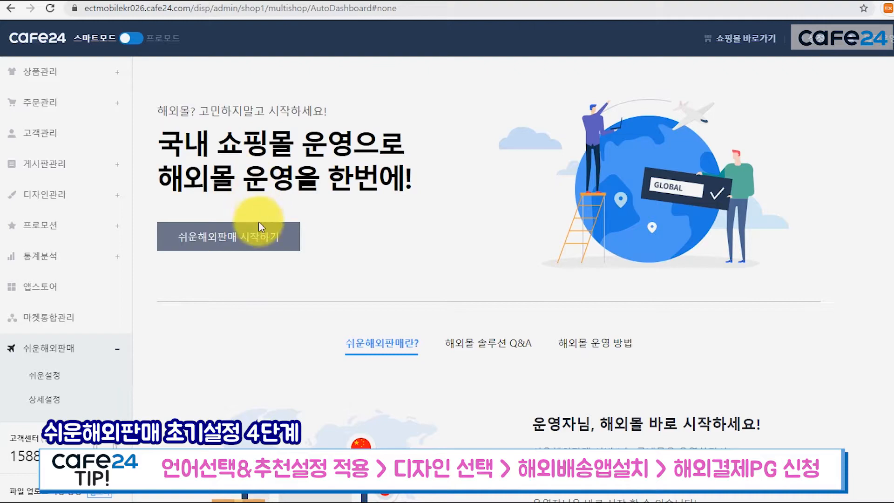
{"action": "left_click", "coordinate": [261, 234]}
{"action": "scroll", "coordinate": [437, 224], "scroll_direction": "down", "scroll_amount": 1}
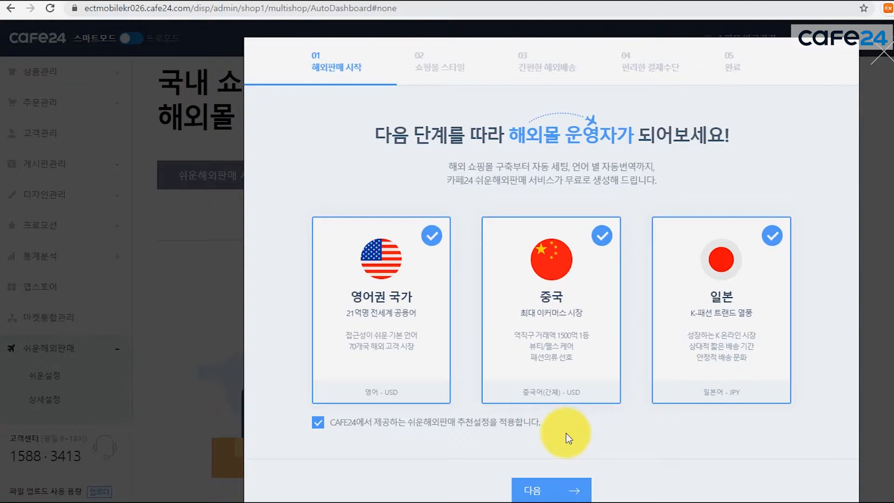
{"action": "left_click", "coordinate": [563, 487]}
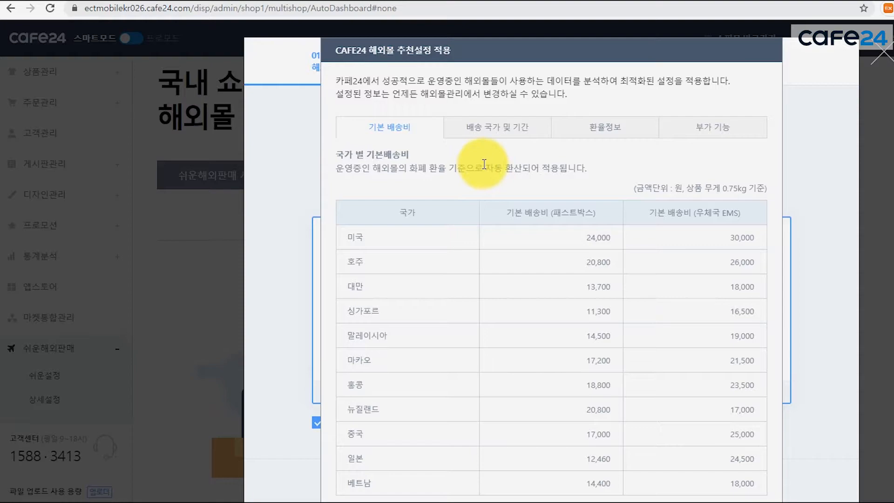
Review the recommended delivery countries, exchange rates, extra features and basic shipping fees, and apply the recommended settings
{"action": "left_click", "coordinate": [500, 133]}
{"action": "left_click", "coordinate": [600, 131]}
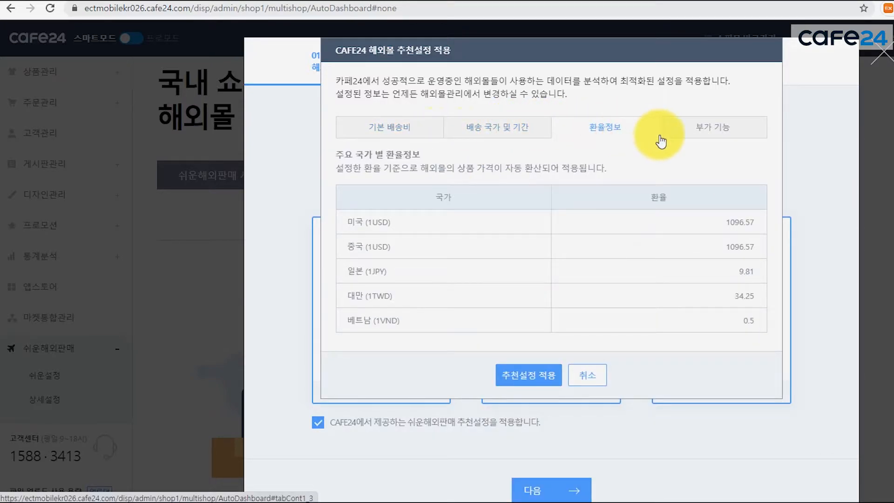
{"action": "left_click", "coordinate": [717, 131]}
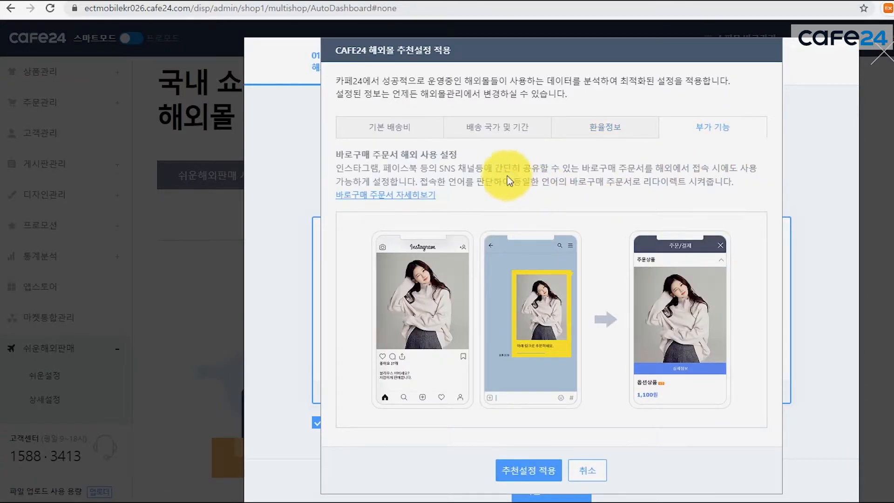
{"action": "left_click", "coordinate": [386, 130]}
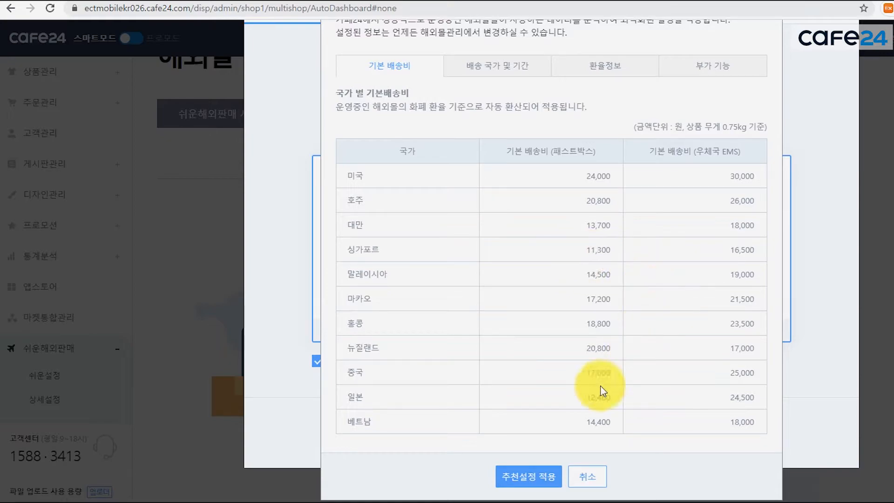
{"action": "left_click", "coordinate": [542, 480]}
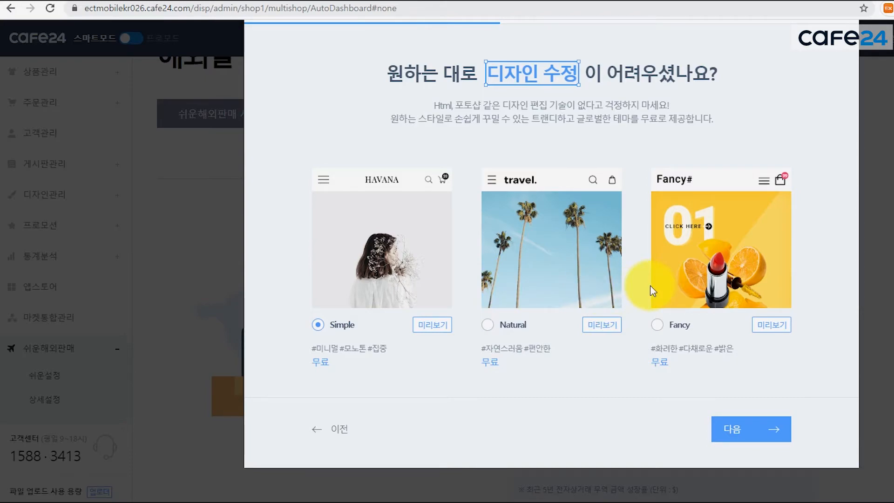
Choose the free Natural design theme for the overseas malls and continue to the shipping stage
{"action": "left_click", "coordinate": [488, 324]}
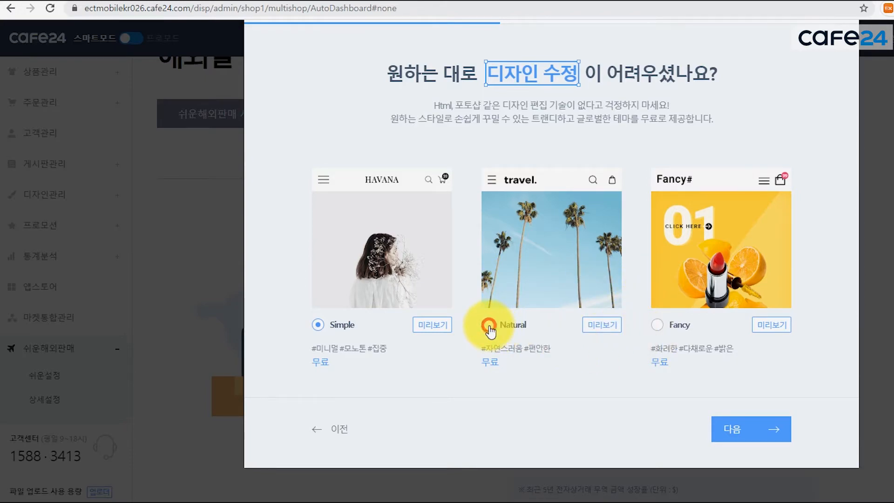
{"action": "left_click", "coordinate": [740, 429]}
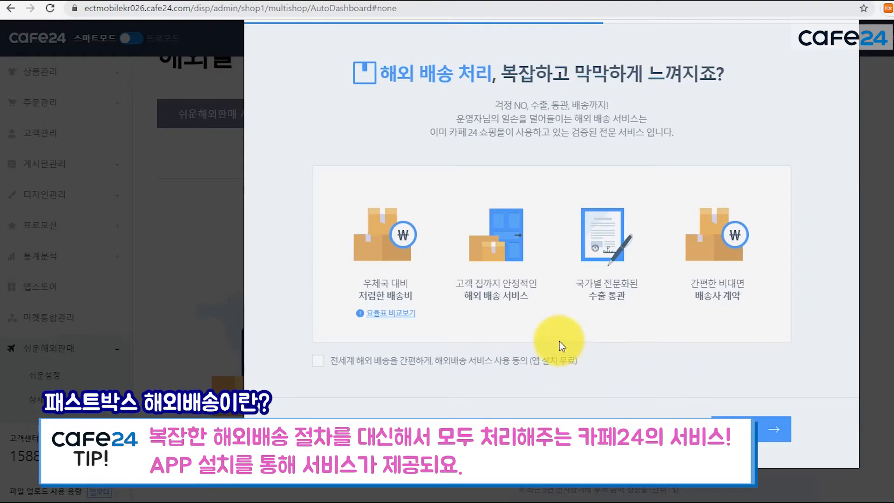
Opt in to the overseas shipping service and agree to the access permissions of the FASTBOX overseas shipping app
{"action": "scroll", "coordinate": [540, 344], "scroll_direction": "up", "scroll_amount": 2}
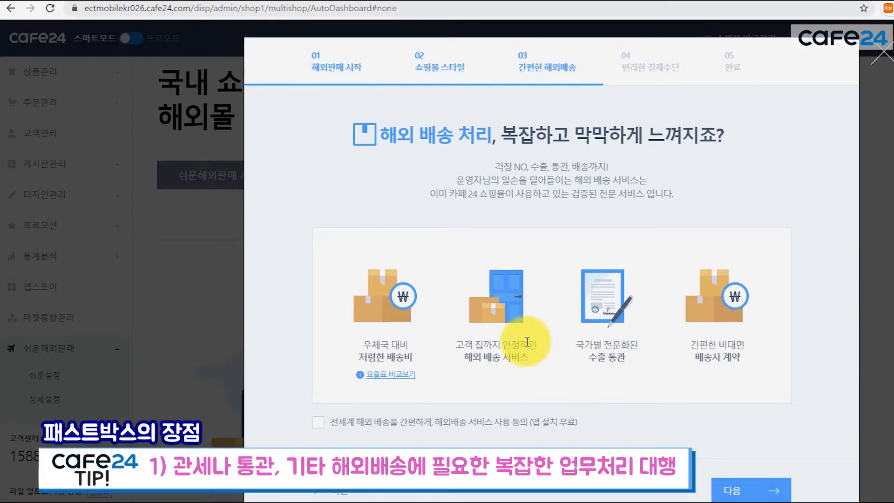
{"action": "mouse_move", "coordinate": [409, 376]}
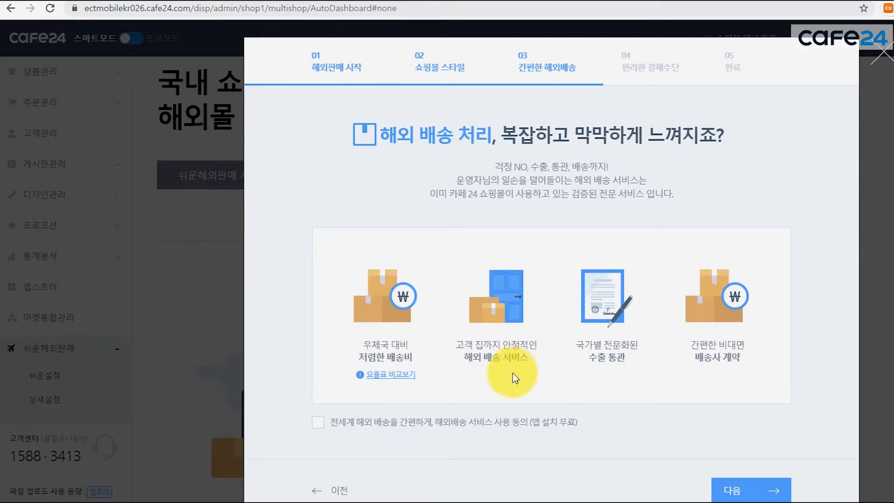
{"action": "left_click", "coordinate": [318, 421]}
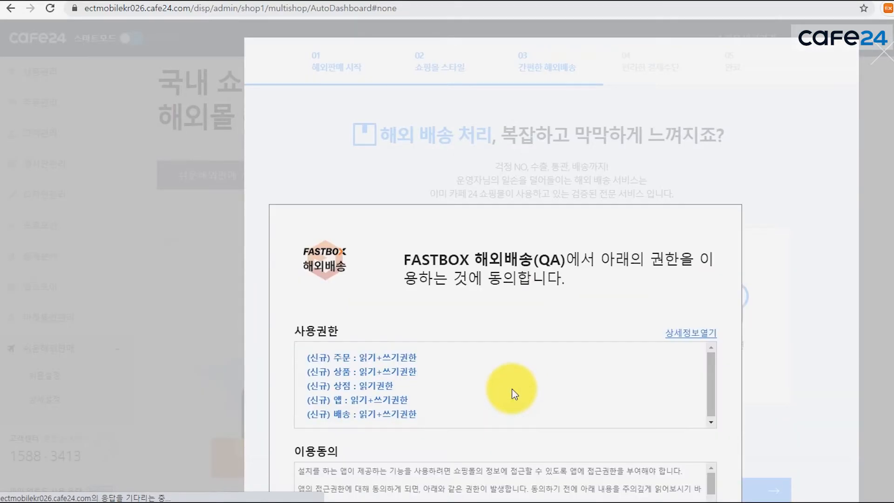
{"action": "scroll", "coordinate": [590, 341], "scroll_direction": "down", "scroll_amount": 1}
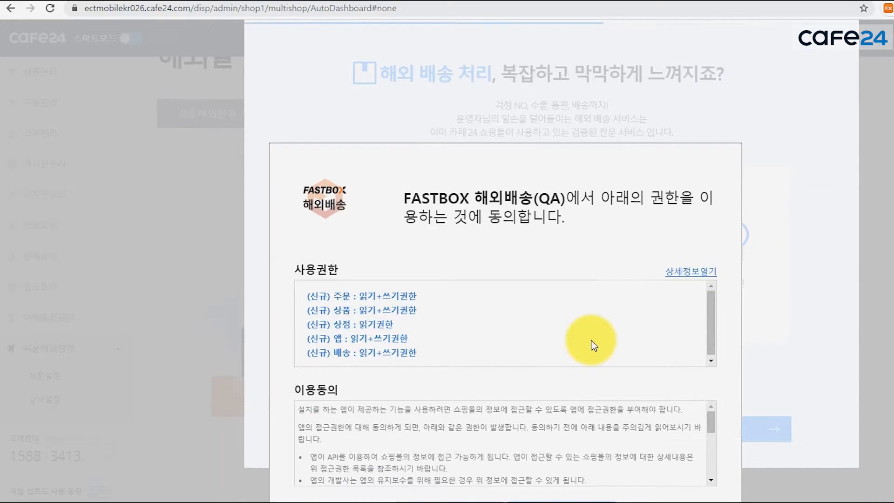
{"action": "scroll", "coordinate": [387, 424], "scroll_direction": "down", "scroll_amount": 6}
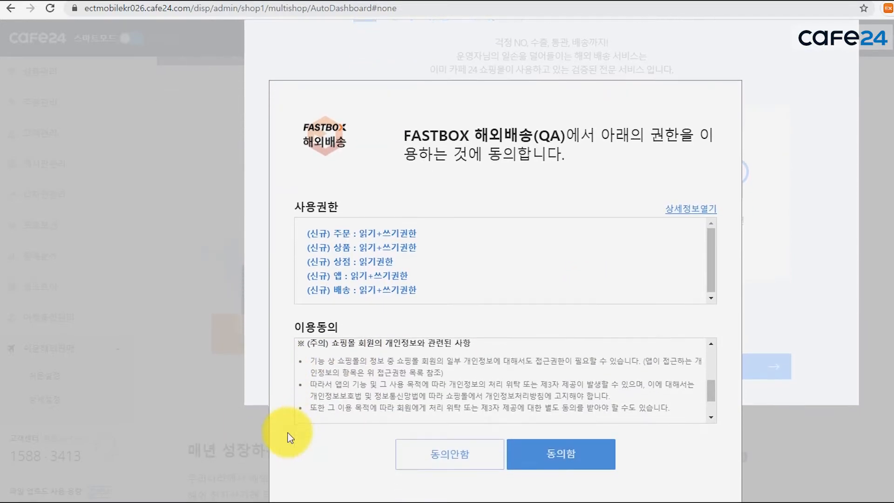
{"action": "left_click", "coordinate": [548, 331]}
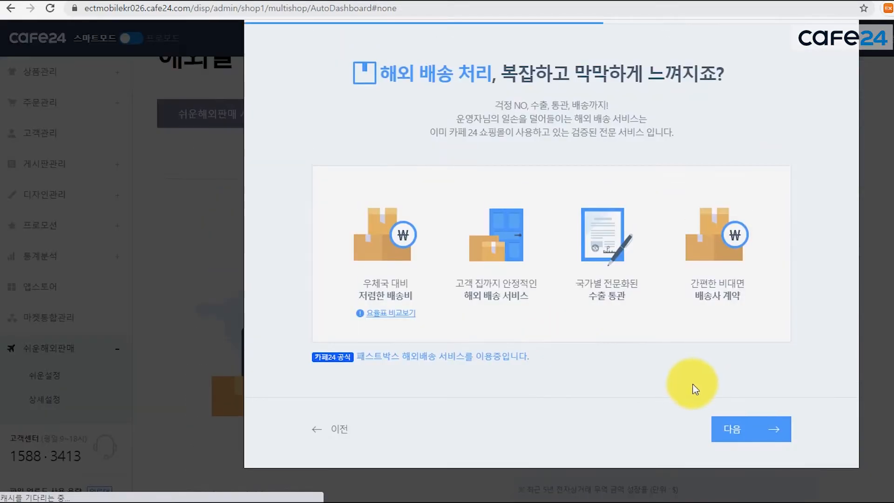
Continue to the overseas payment stage and review the Eximbay application form
{"action": "left_click", "coordinate": [741, 431]}
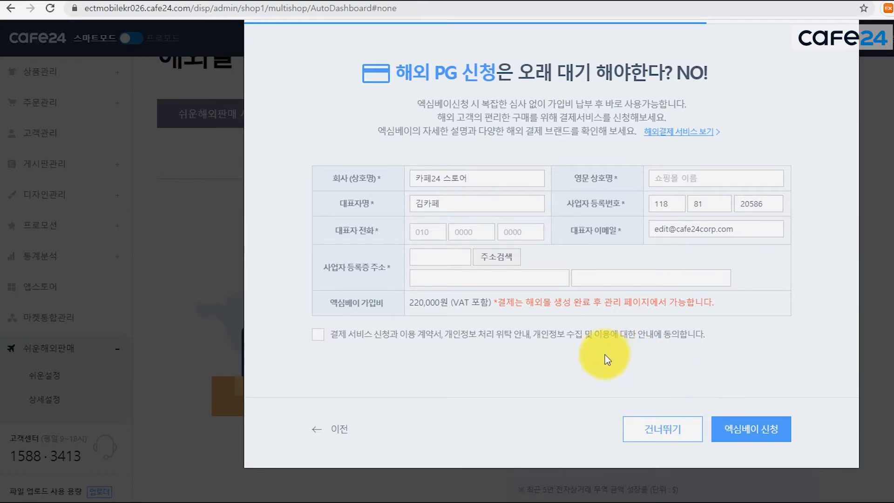
{"action": "scroll", "coordinate": [610, 355], "scroll_direction": "up", "scroll_amount": 2}
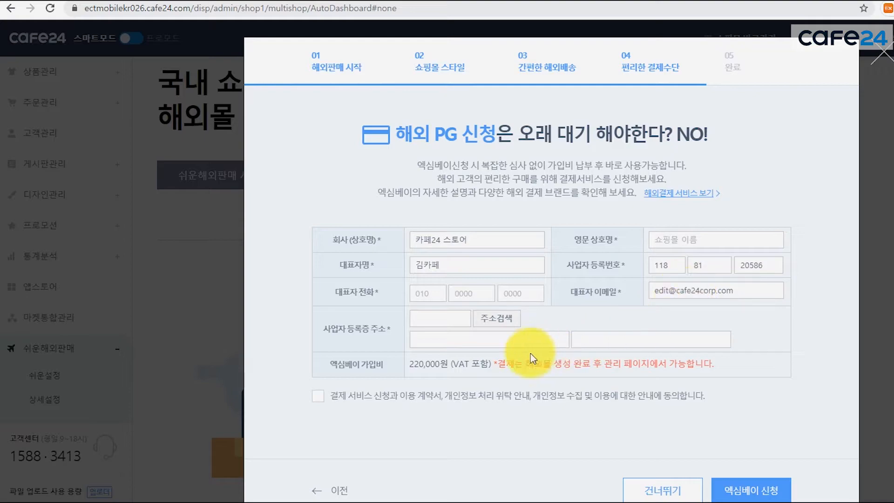
{"action": "scroll", "coordinate": [543, 392], "scroll_direction": "down", "scroll_amount": 2}
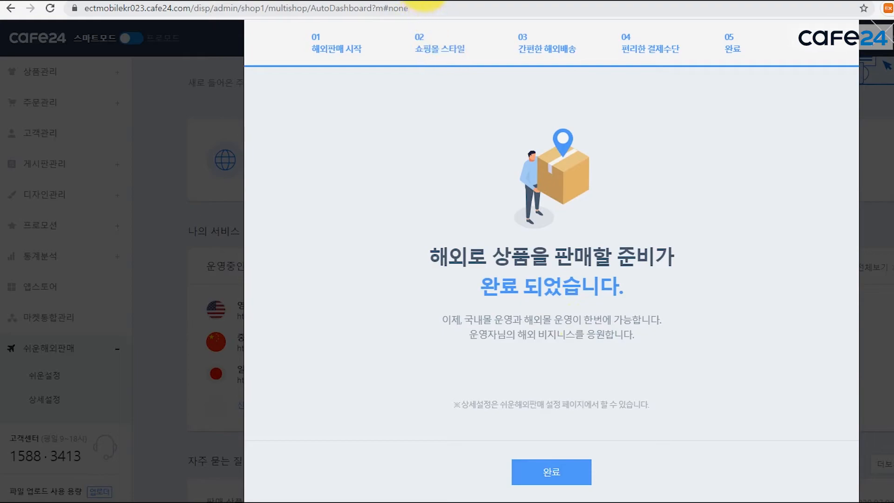
Examine the overseas sales dashboard, including the order and shipping summaries, operating malls, payment services and frequently asked questions
{"action": "left_click", "coordinate": [422, 0]}
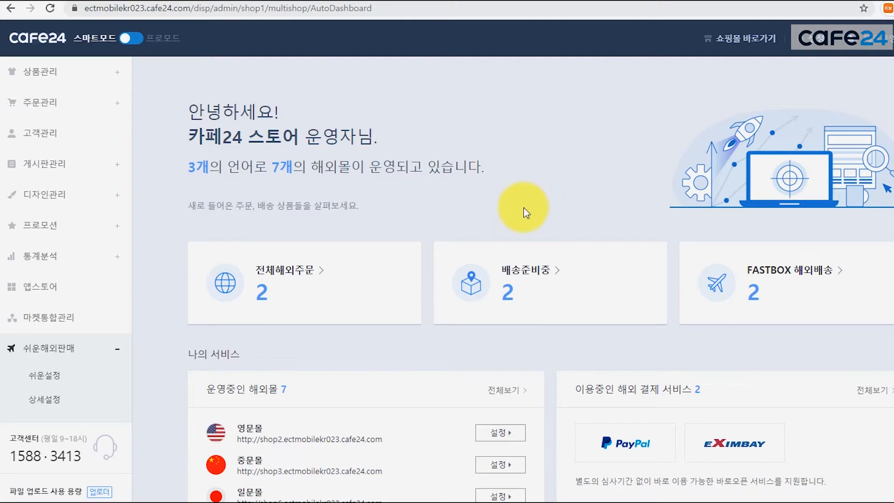
{"action": "scroll", "coordinate": [523, 208], "scroll_direction": "down", "scroll_amount": 2}
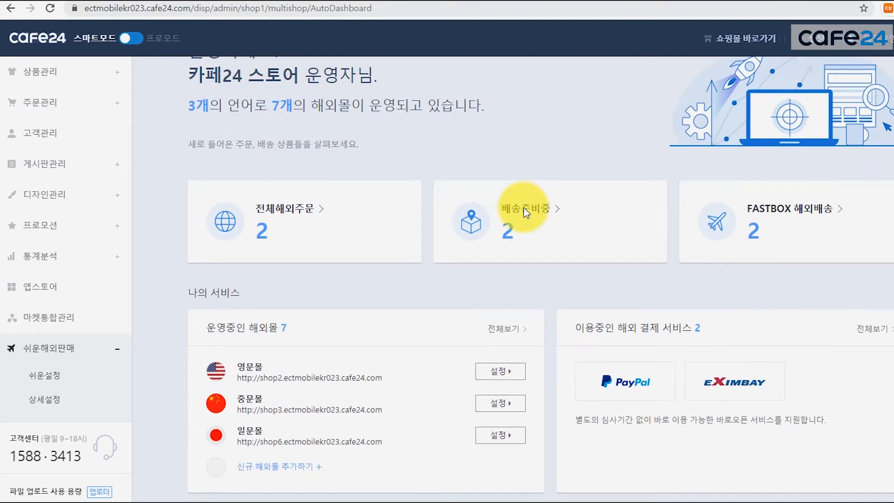
{"action": "scroll", "coordinate": [550, 207], "scroll_direction": "up", "scroll_amount": 2}
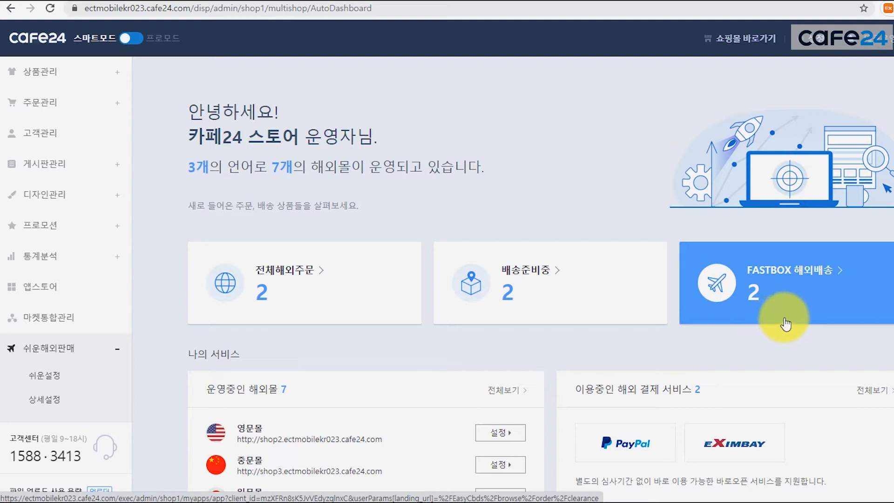
{"action": "scroll", "coordinate": [688, 340], "scroll_direction": "down", "scroll_amount": 3}
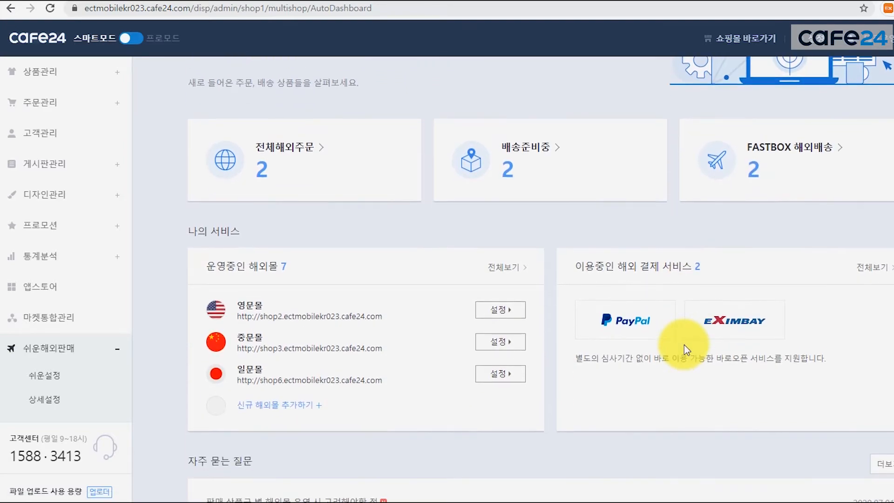
{"action": "scroll", "coordinate": [683, 344], "scroll_direction": "down", "scroll_amount": 1}
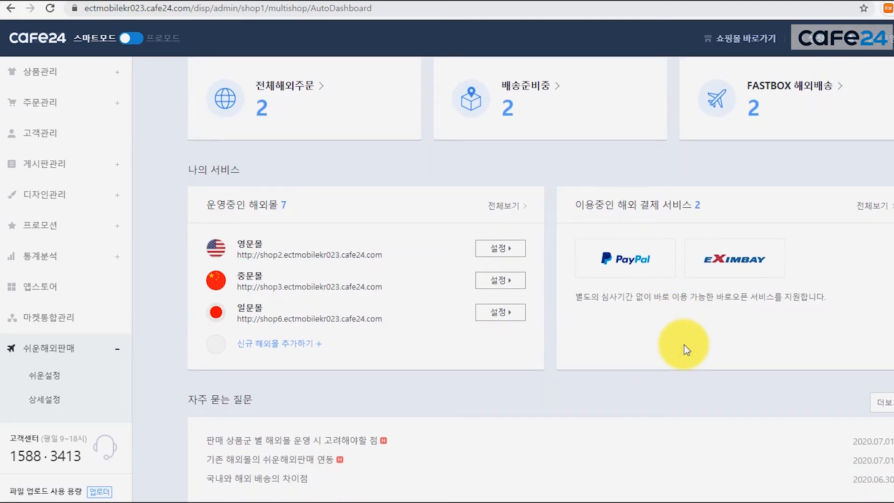
{"action": "scroll", "coordinate": [683, 345], "scroll_direction": "down", "scroll_amount": 1}
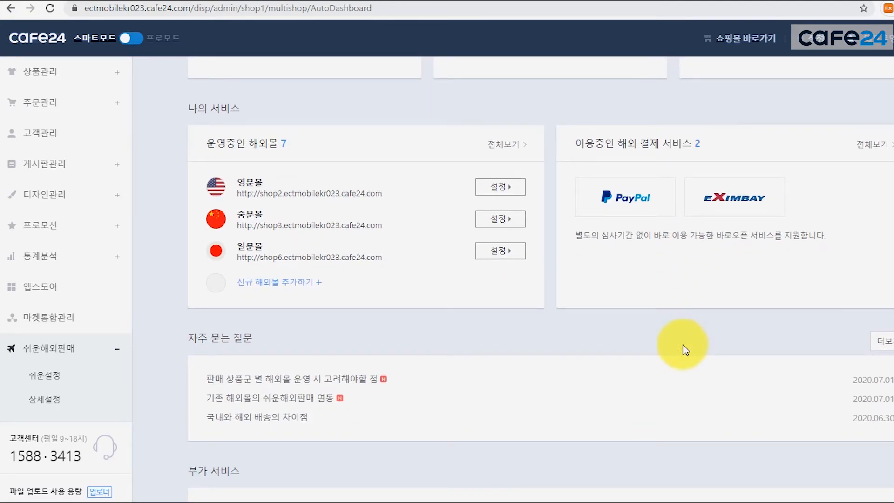
{"action": "scroll", "coordinate": [685, 350], "scroll_direction": "down", "scroll_amount": 1}
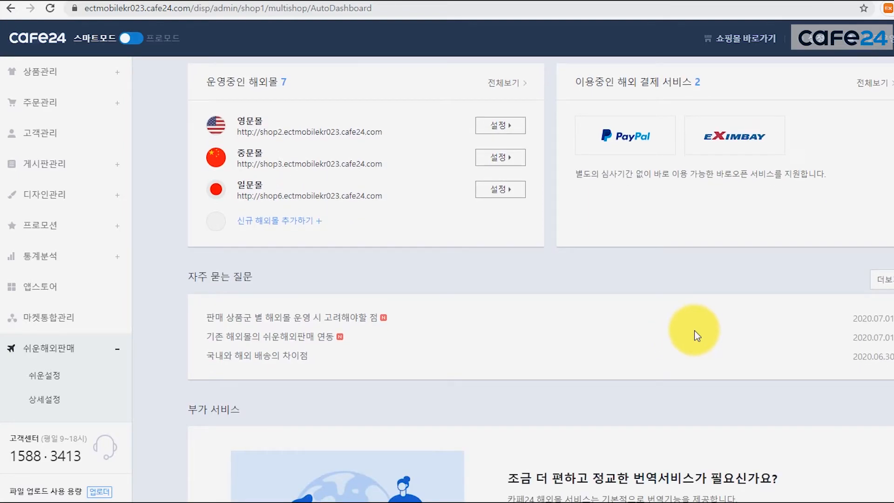
{"action": "scroll", "coordinate": [696, 330], "scroll_direction": "up", "scroll_amount": 1}
{"action": "scroll", "coordinate": [695, 328], "scroll_direction": "up", "scroll_amount": 1}
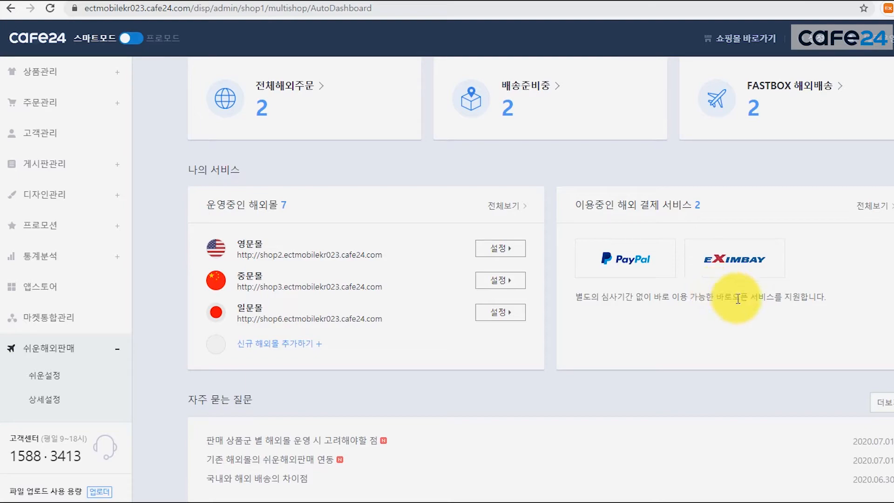
{"action": "scroll", "coordinate": [801, 267], "scroll_direction": "up", "scroll_amount": 4}
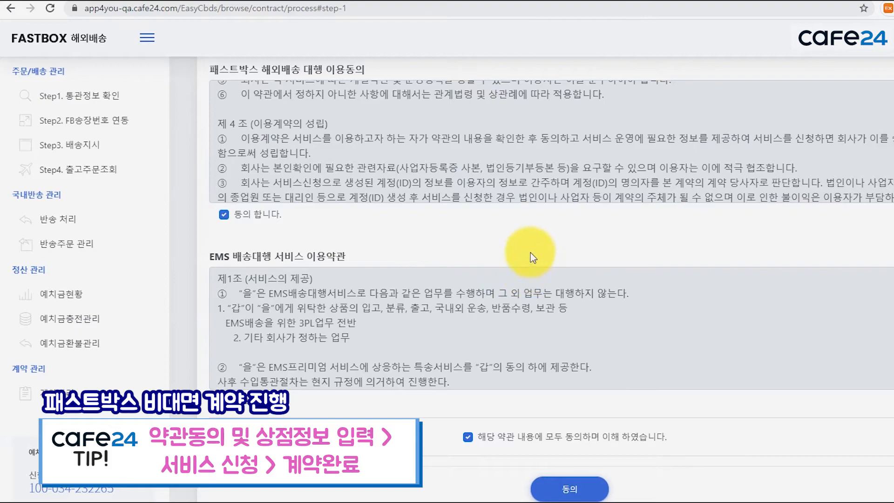
Review the terms agreement stage of the FASTBOX contract, covering personal data, shipping agency and EMS service terms
{"action": "scroll", "coordinate": [349, 191], "scroll_direction": "up", "scroll_amount": 7}
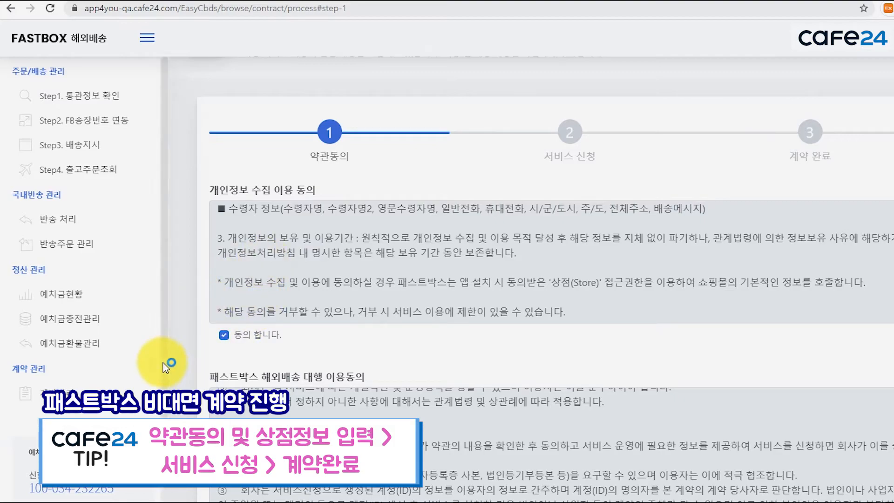
{"action": "scroll", "coordinate": [186, 359], "scroll_direction": "down", "scroll_amount": 3}
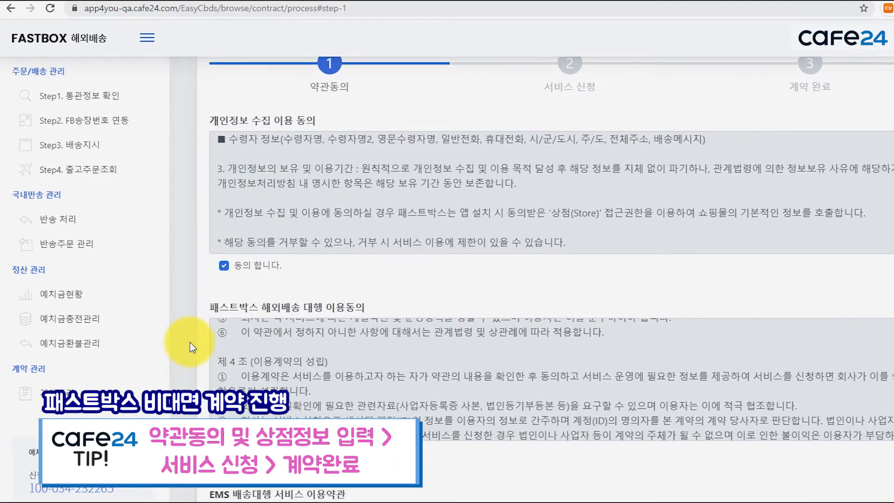
{"action": "scroll", "coordinate": [195, 343], "scroll_direction": "down", "scroll_amount": 1}
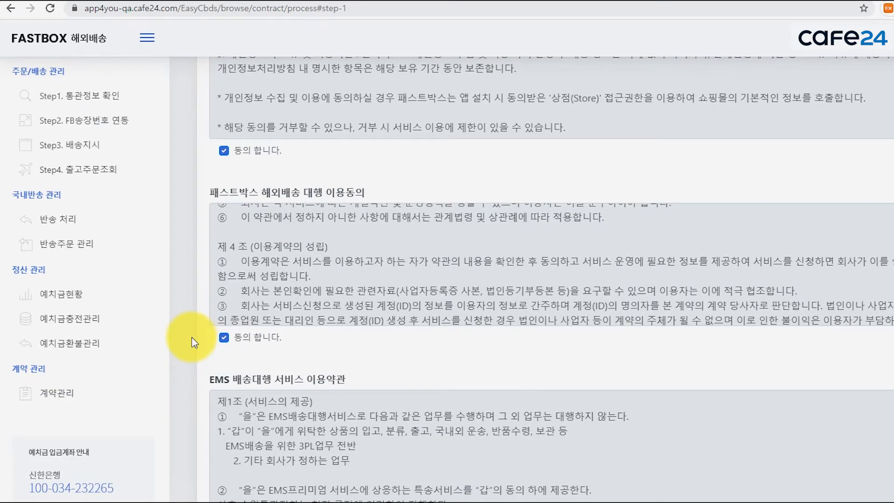
{"action": "scroll", "coordinate": [194, 343], "scroll_direction": "down", "scroll_amount": 2}
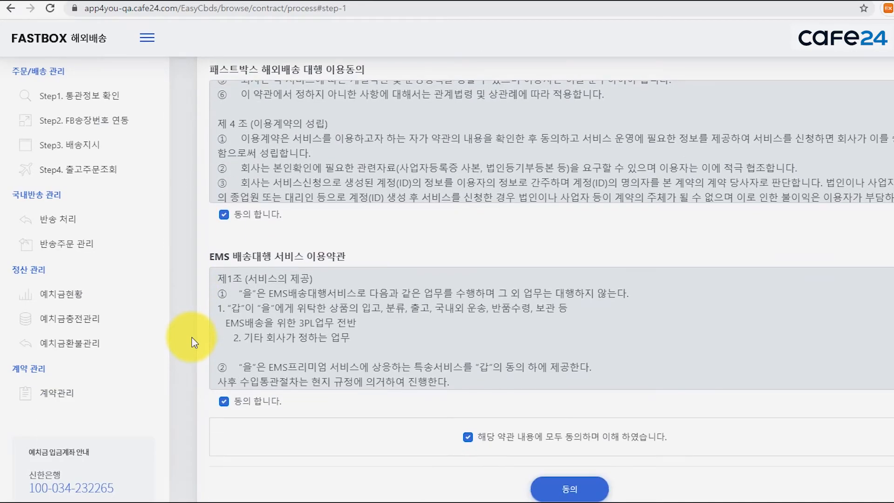
{"action": "scroll", "coordinate": [194, 343], "scroll_direction": "down", "scroll_amount": 1}
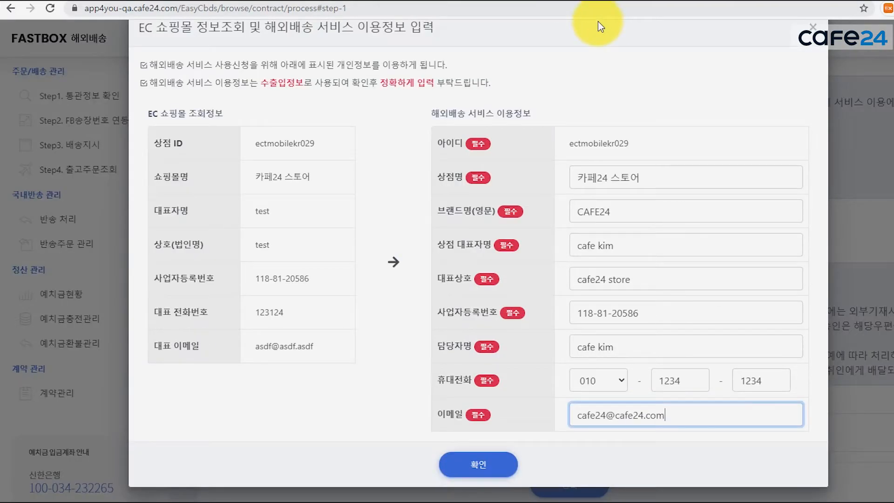
Review the completed store information form and the Japan express shipping service application in the FASTBOX contract
{"action": "scroll", "coordinate": [601, 214], "scroll_direction": "up", "scroll_amount": 1}
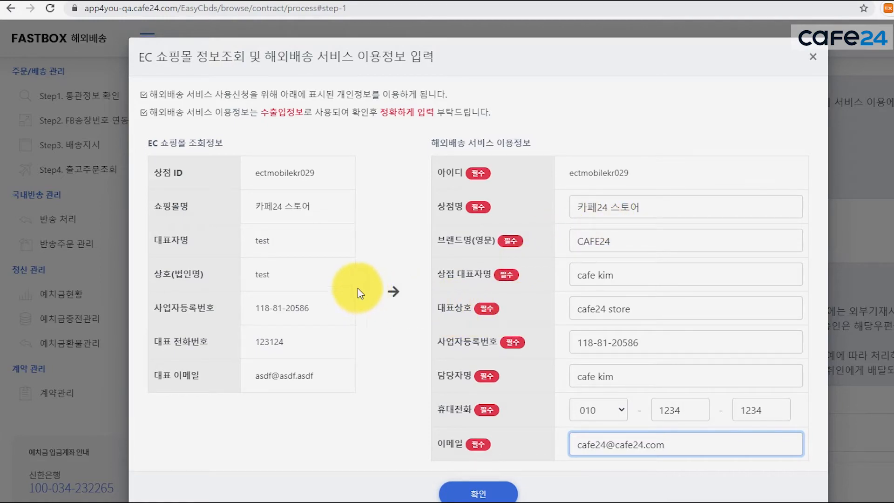
{"action": "scroll", "coordinate": [404, 283], "scroll_direction": "down", "scroll_amount": 1}
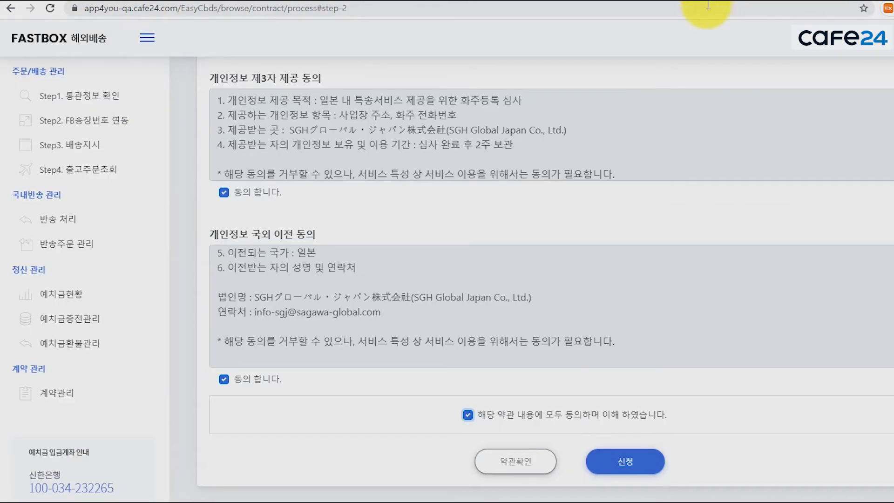
{"action": "scroll", "coordinate": [650, 219], "scroll_direction": "up", "scroll_amount": 15}
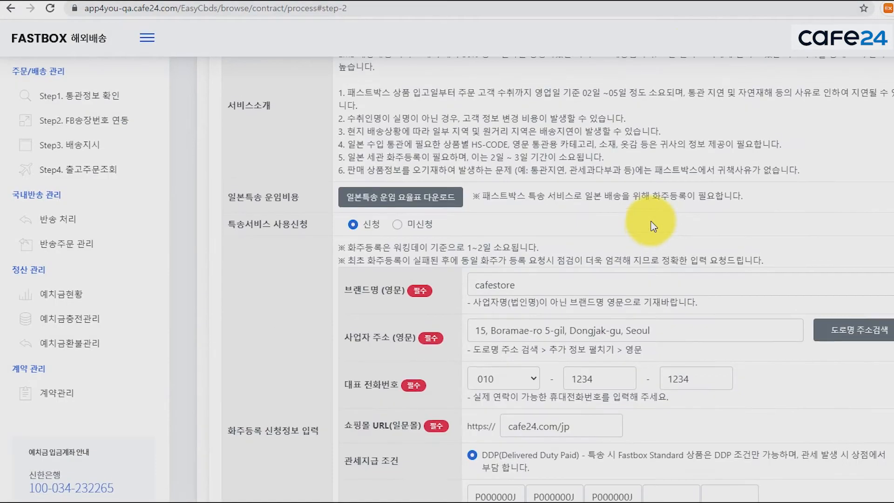
Review the multi-shopping-mall selection and the EMS shipping agency section, including the rate table and e-commerce certificate guide
{"action": "scroll", "coordinate": [653, 226], "scroll_direction": "up", "scroll_amount": 9}
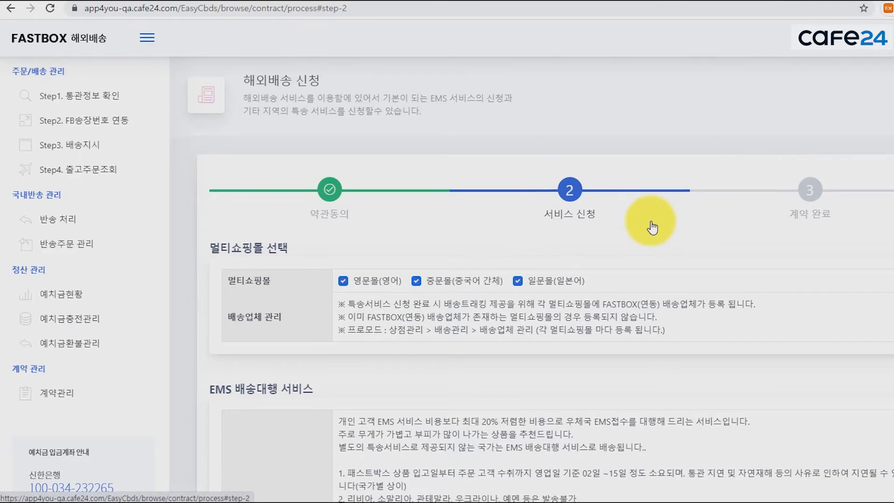
{"action": "scroll", "coordinate": [652, 226], "scroll_direction": "down", "scroll_amount": 1}
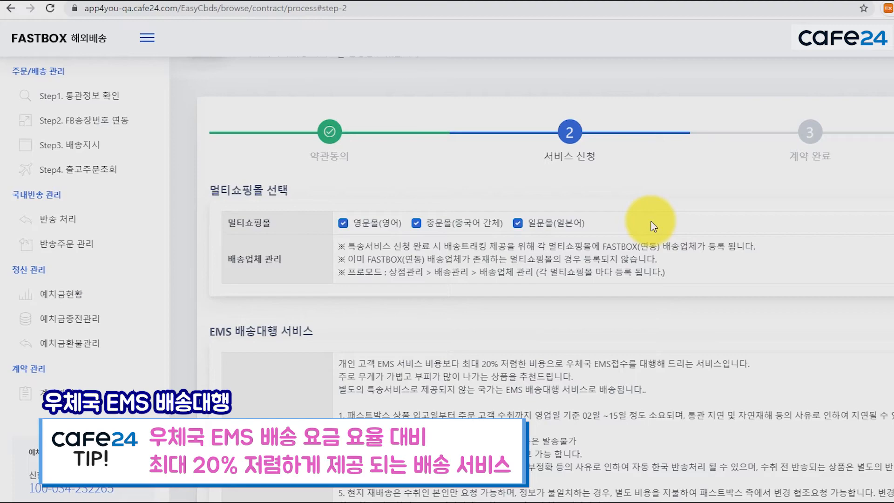
{"action": "scroll", "coordinate": [645, 279], "scroll_direction": "down", "scroll_amount": 3}
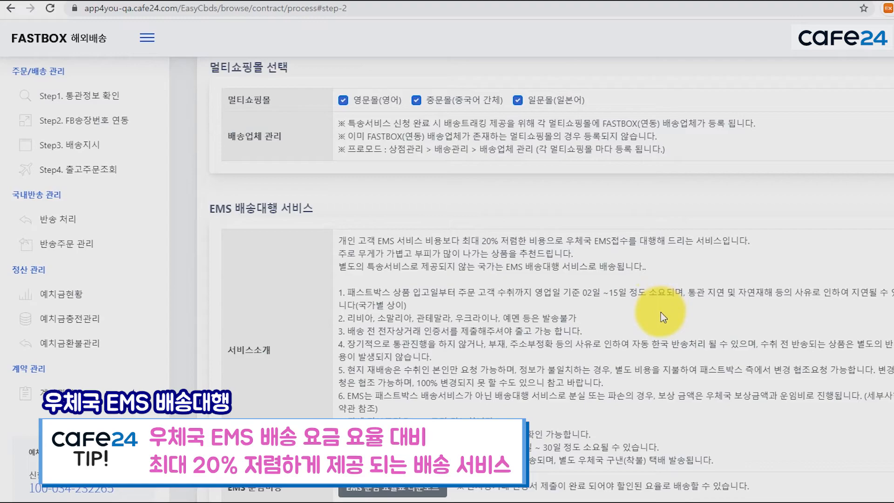
{"action": "scroll", "coordinate": [554, 368], "scroll_direction": "down", "scroll_amount": 2}
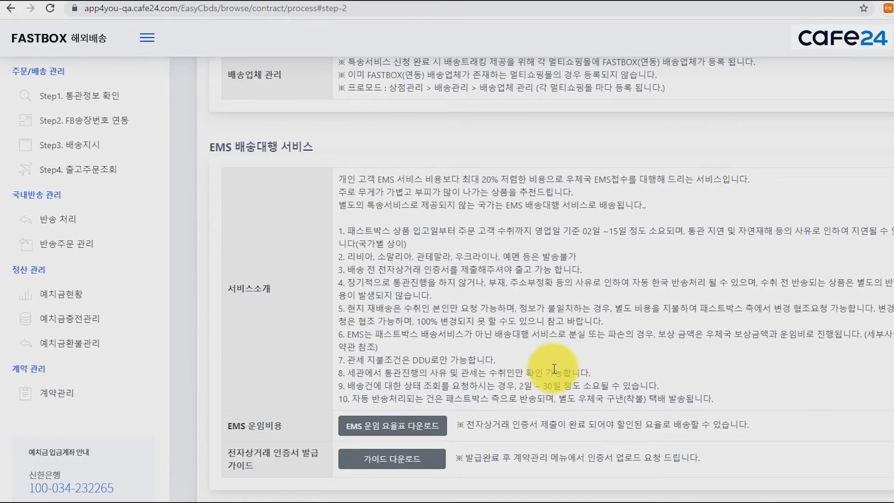
{"action": "scroll", "coordinate": [551, 368], "scroll_direction": "down", "scroll_amount": 2}
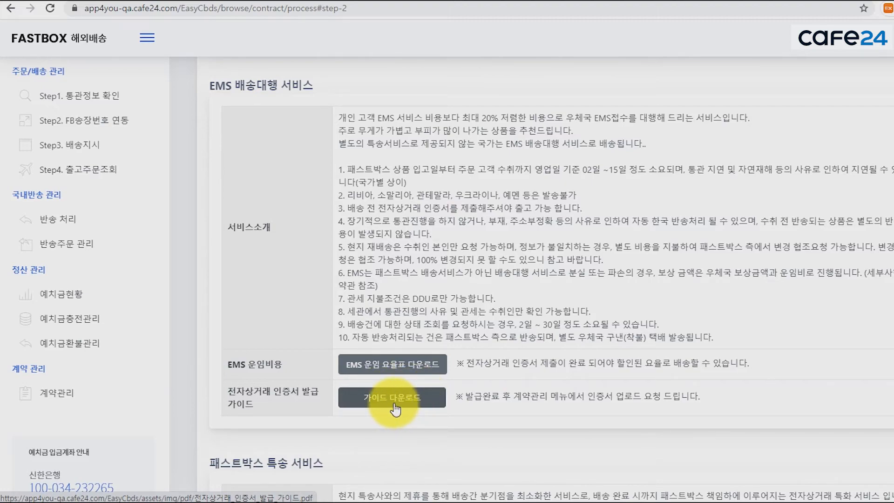
{"action": "scroll", "coordinate": [518, 378], "scroll_direction": "down", "scroll_amount": 1}
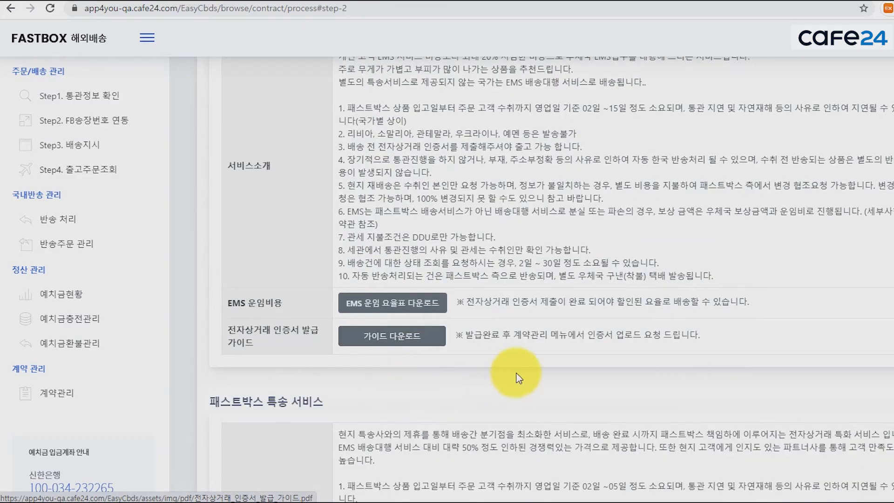
Examine the FASTBOX express service description and the Japan shipper registration fields, from brand name to expected first shipping date
{"action": "scroll", "coordinate": [532, 367], "scroll_direction": "down", "scroll_amount": 2}
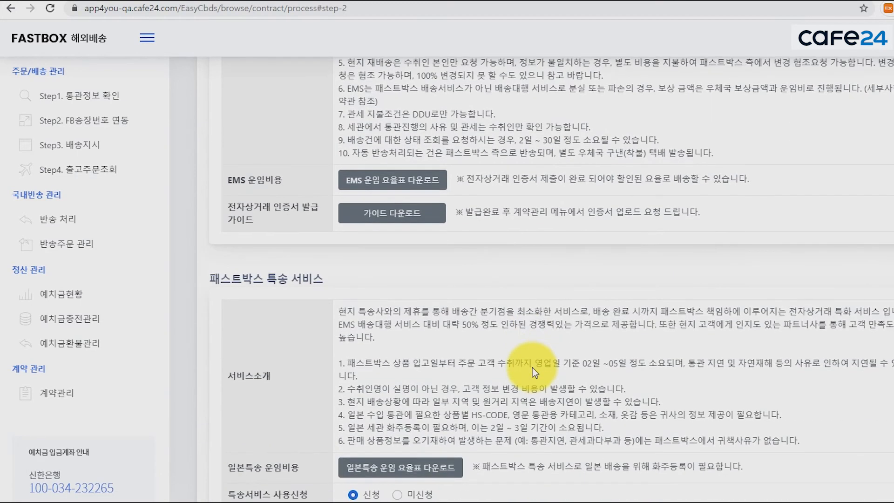
{"action": "scroll", "coordinate": [492, 372], "scroll_direction": "down", "scroll_amount": 1}
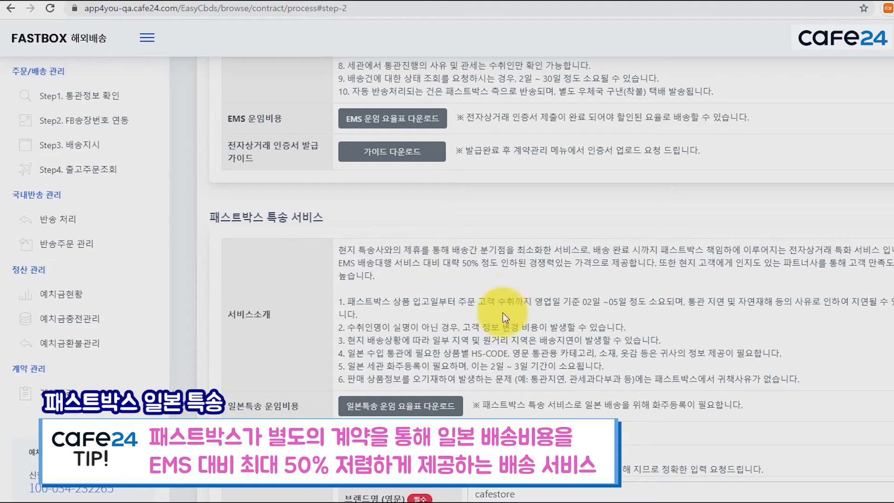
{"action": "scroll", "coordinate": [507, 305], "scroll_direction": "down", "scroll_amount": 1}
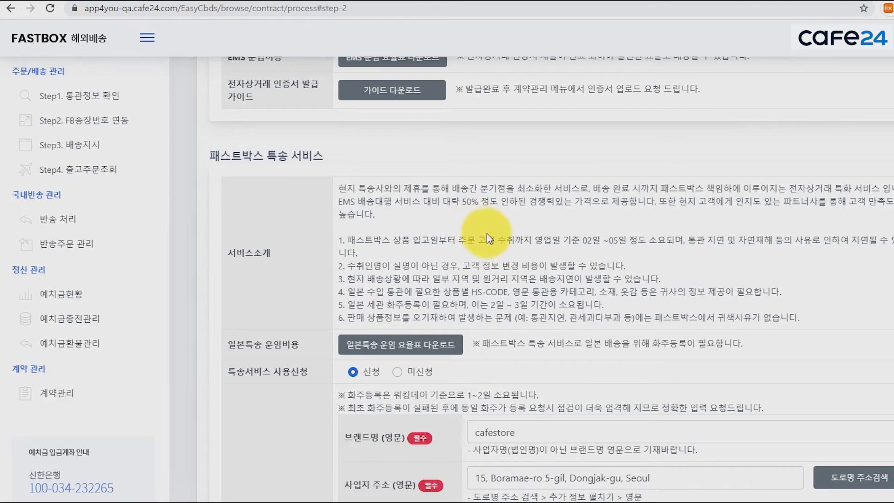
{"action": "scroll", "coordinate": [517, 239], "scroll_direction": "down", "scroll_amount": 4}
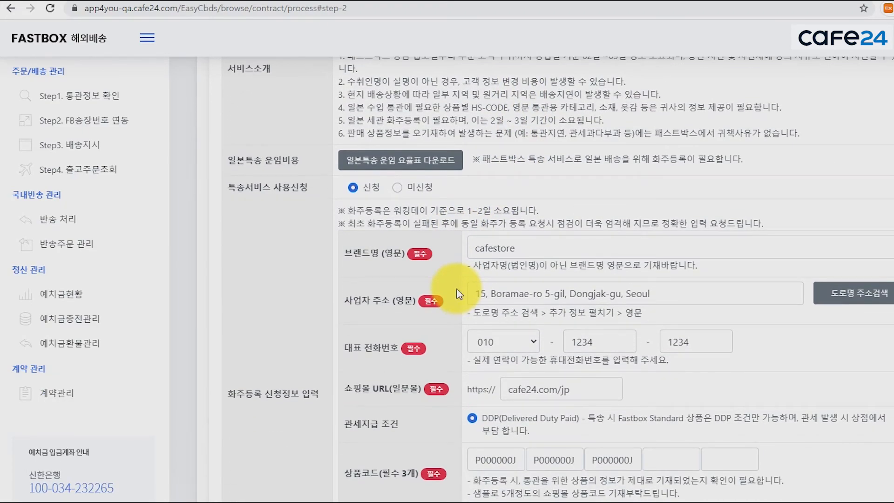
{"action": "scroll", "coordinate": [453, 287], "scroll_direction": "down", "scroll_amount": 1}
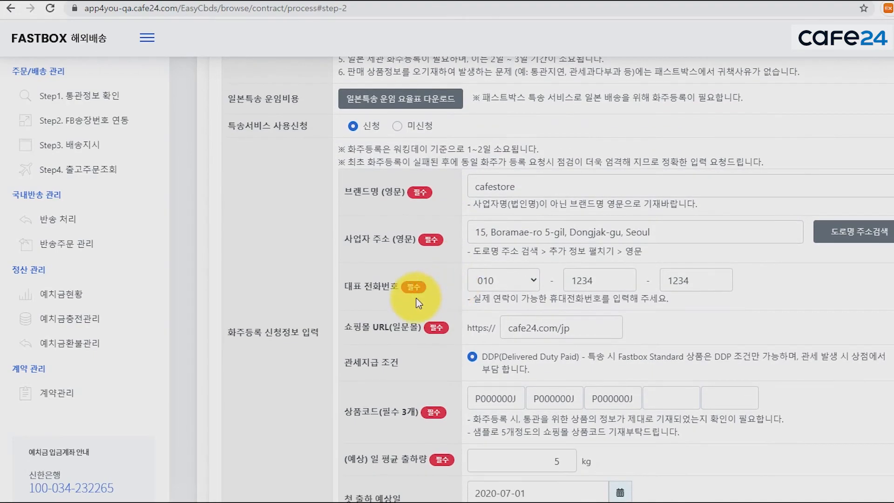
{"action": "scroll", "coordinate": [392, 295], "scroll_direction": "down", "scroll_amount": 1}
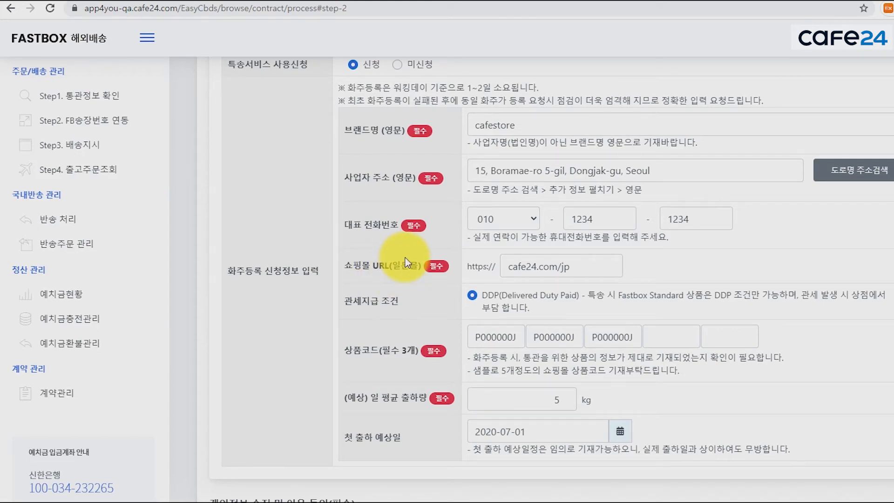
{"action": "scroll", "coordinate": [486, 217], "scroll_direction": "down", "scroll_amount": 1}
{"action": "scroll", "coordinate": [496, 228], "scroll_direction": "up", "scroll_amount": 2}
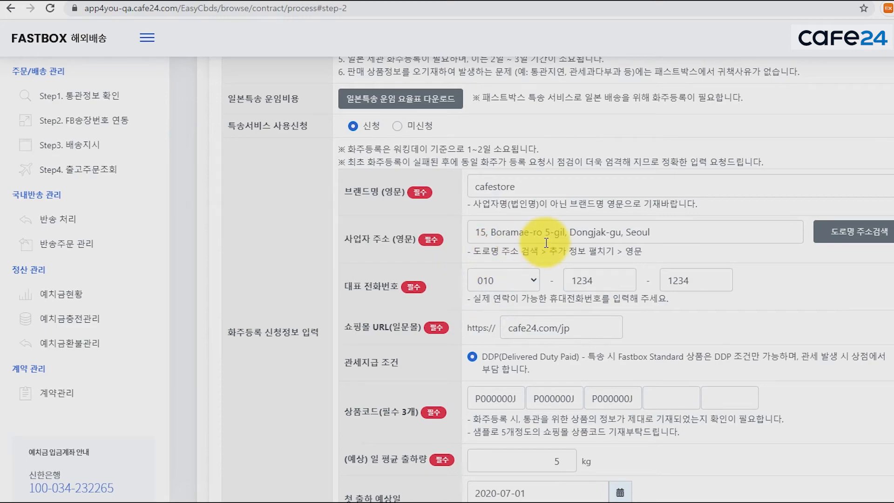
{"action": "scroll", "coordinate": [589, 283], "scroll_direction": "down", "scroll_amount": 1}
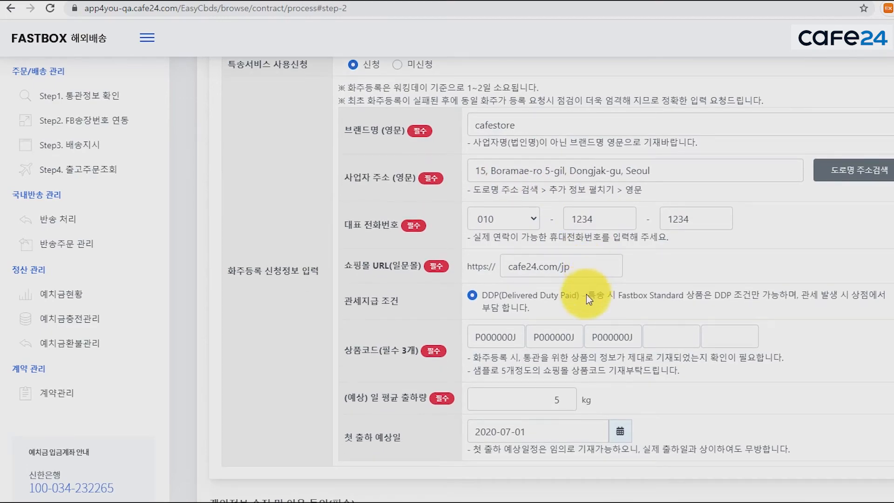
{"action": "scroll", "coordinate": [572, 309], "scroll_direction": "down", "scroll_amount": 1}
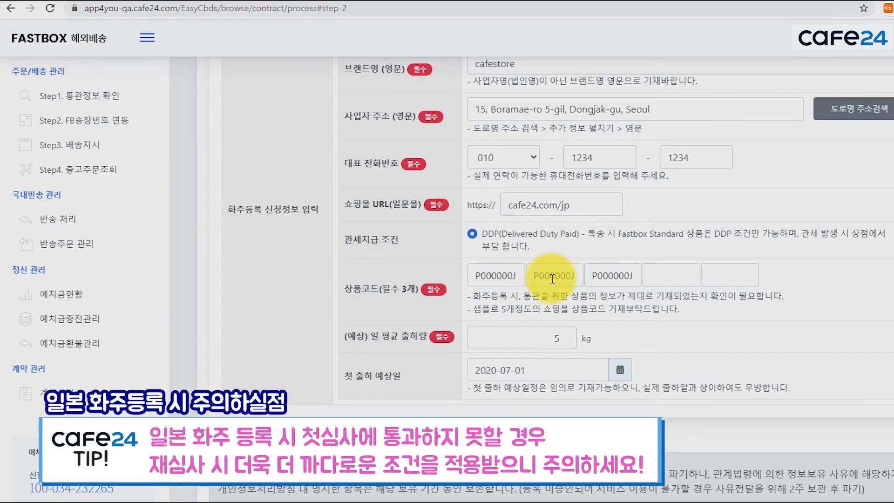
{"action": "scroll", "coordinate": [558, 282], "scroll_direction": "up", "scroll_amount": 1}
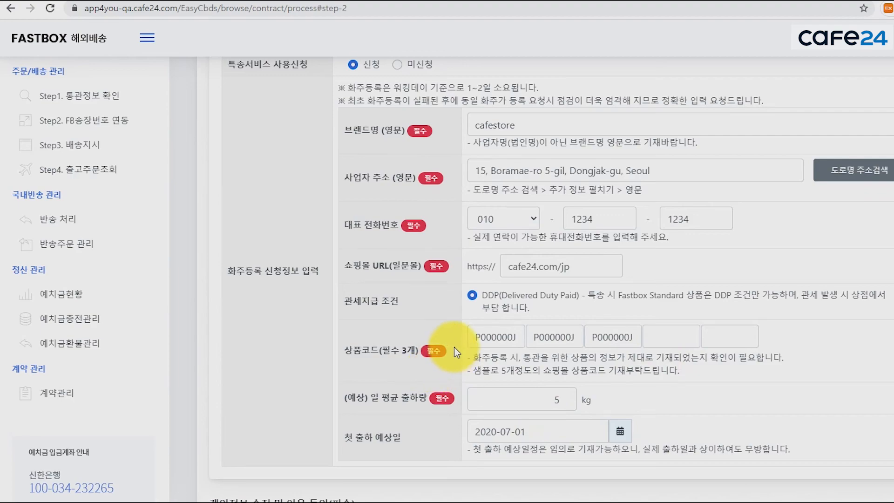
Go through the personal data collection, third-party provision and overseas transfer consents, and submit the FASTBOX service application
{"action": "scroll", "coordinate": [454, 348], "scroll_direction": "down", "scroll_amount": 3}
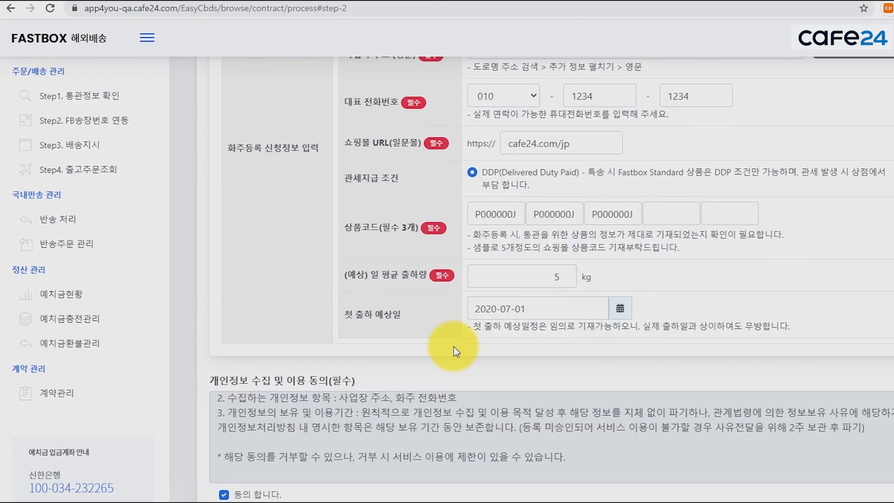
{"action": "scroll", "coordinate": [452, 345], "scroll_direction": "down", "scroll_amount": 4}
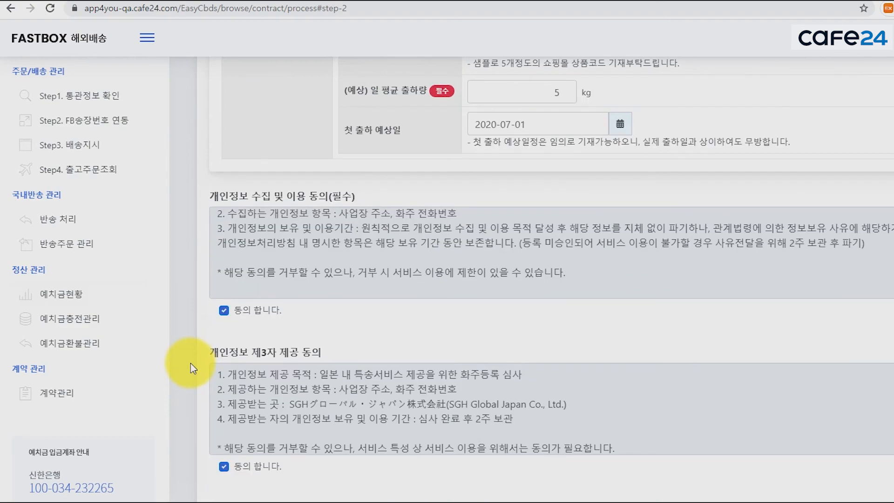
{"action": "scroll", "coordinate": [191, 363], "scroll_direction": "down", "scroll_amount": 2}
{"action": "scroll", "coordinate": [191, 363], "scroll_direction": "down", "scroll_amount": 4}
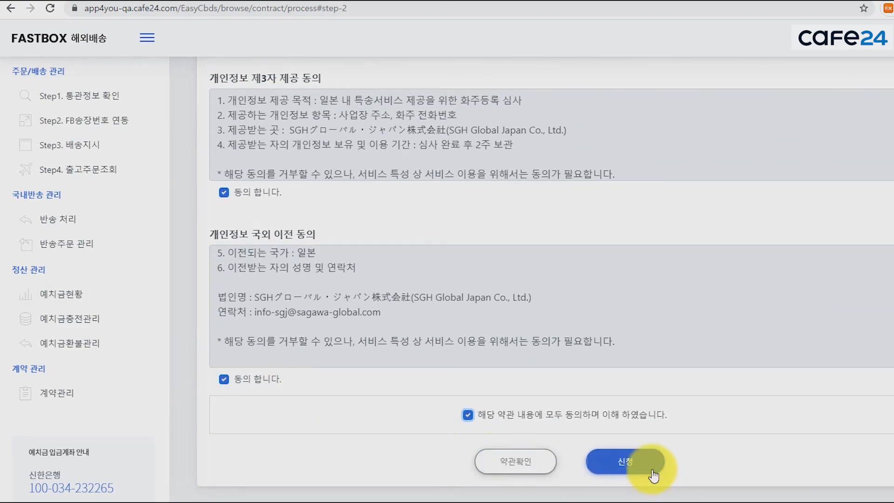
{"action": "left_click", "coordinate": [635, 468]}
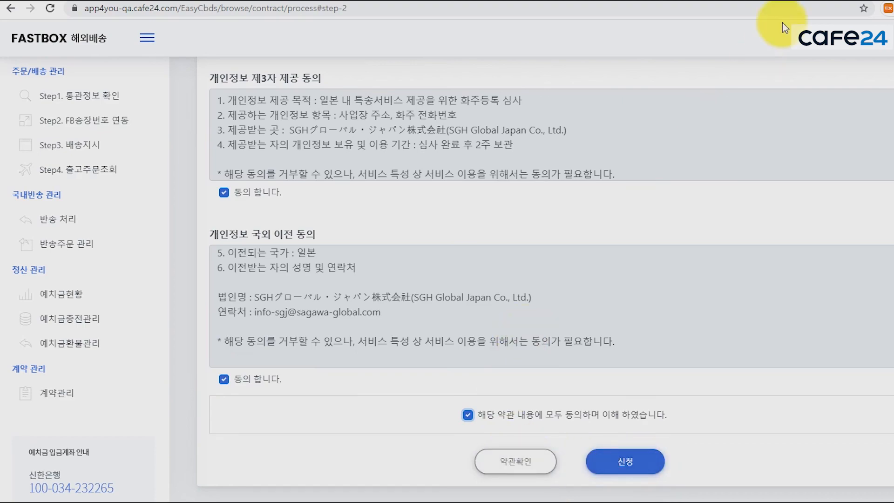